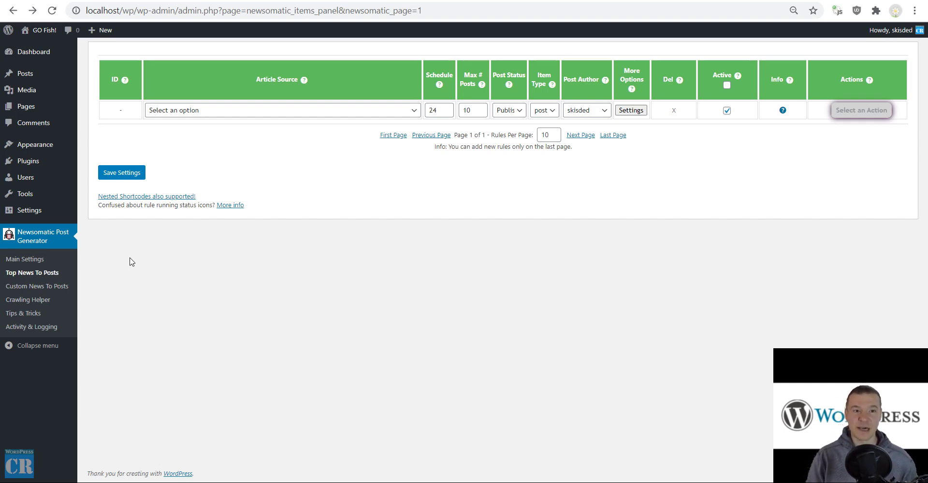
Look at the HeadlessBrowserAPI home page and return to the Newsomatic Top News To Posts rules
{"action": "left_click", "coordinate": [177, 1]}
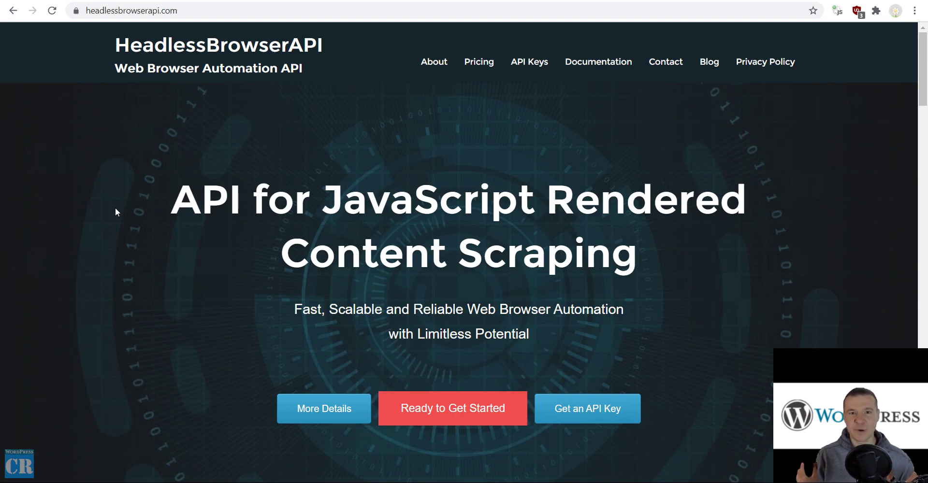
{"action": "left_click", "coordinate": [105, 0]}
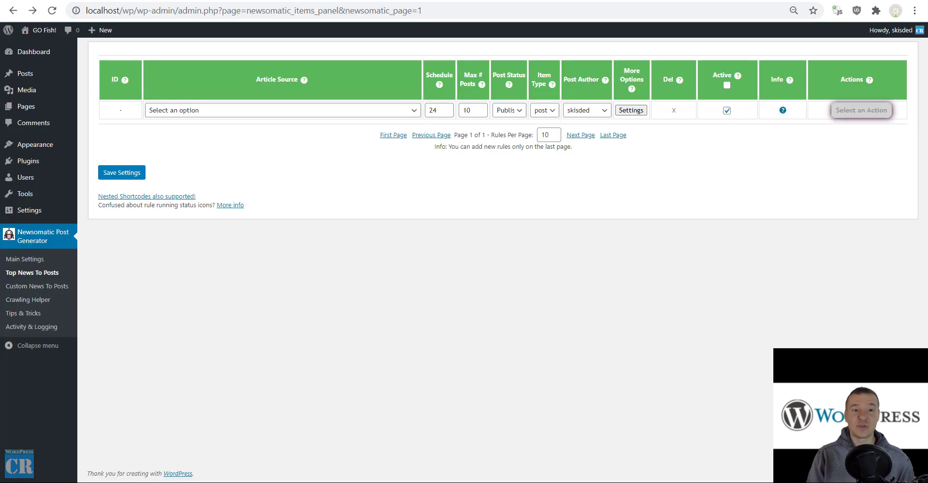
{"action": "left_click", "coordinate": [194, 0]}
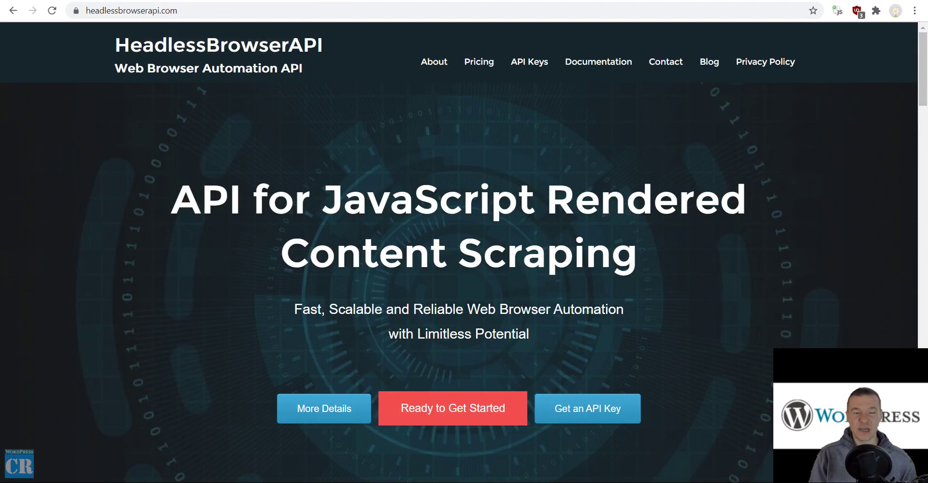
{"action": "left_click", "coordinate": [105, 0]}
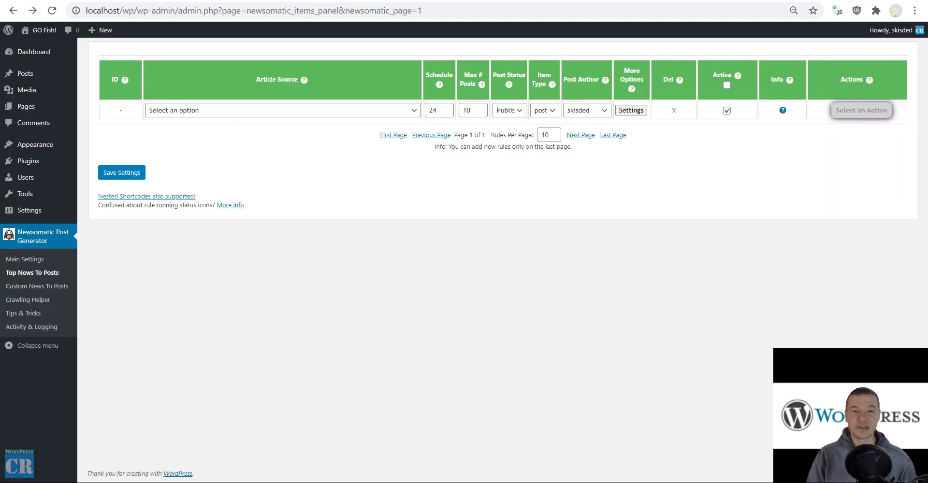
{"action": "left_click", "coordinate": [194, 0]}
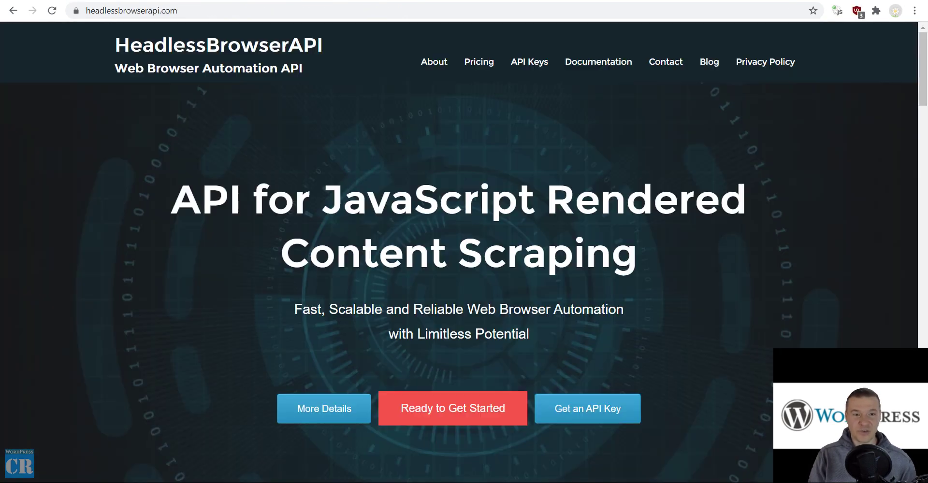
{"action": "left_click", "coordinate": [105, 0]}
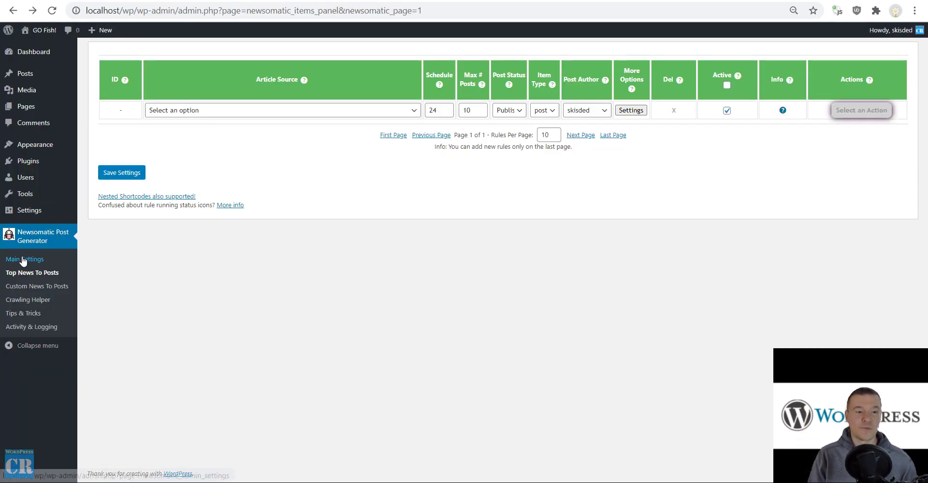
Browse the available article sources for the new rule and select Any
{"action": "left_click", "coordinate": [187, 111]}
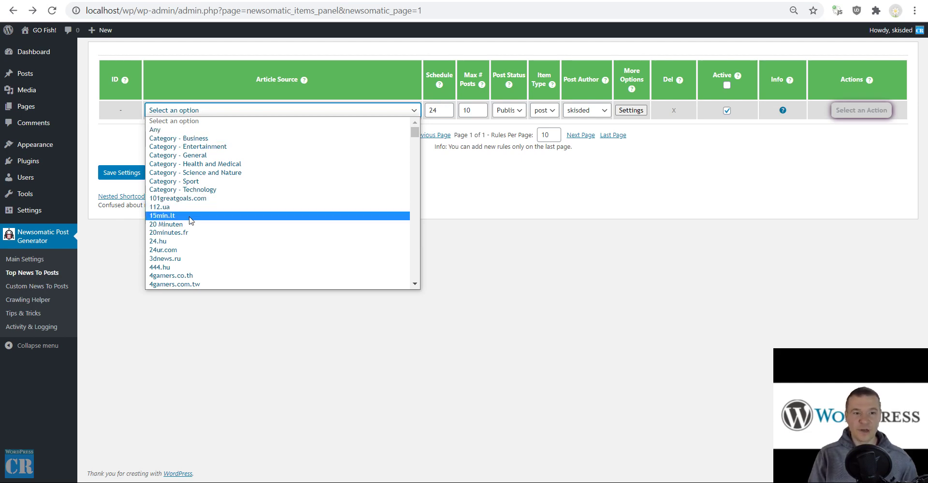
{"action": "scroll", "coordinate": [189, 227], "scroll_direction": "down", "scroll_amount": 10}
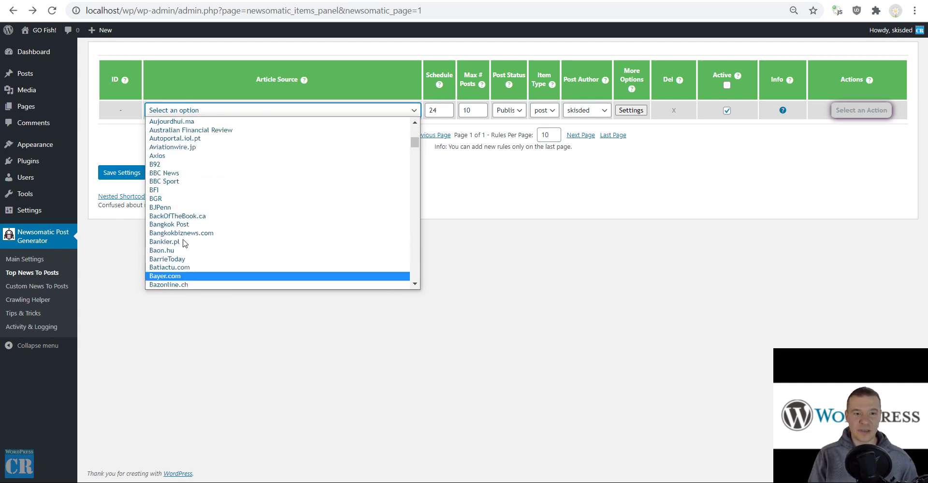
{"action": "type", "text": "t3n"}
{"action": "key", "text": "Down"}
{"action": "key", "text": "Down"}
{"action": "key", "text": "Down"}
{"action": "key", "text": "Down"}
{"action": "key", "text": "Down"}
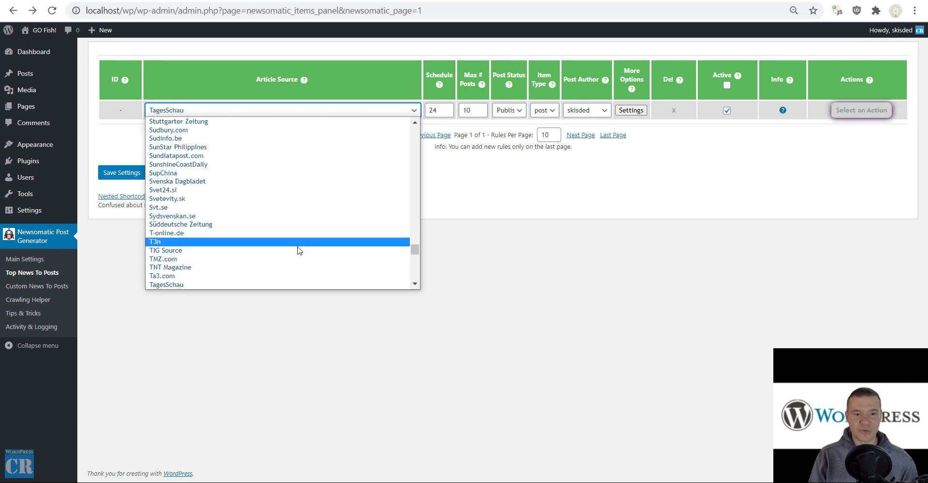
{"action": "scroll", "coordinate": [194, 240], "scroll_direction": "up", "scroll_amount": 10}
{"action": "scroll", "coordinate": [203, 236], "scroll_direction": "up", "scroll_amount": 10}
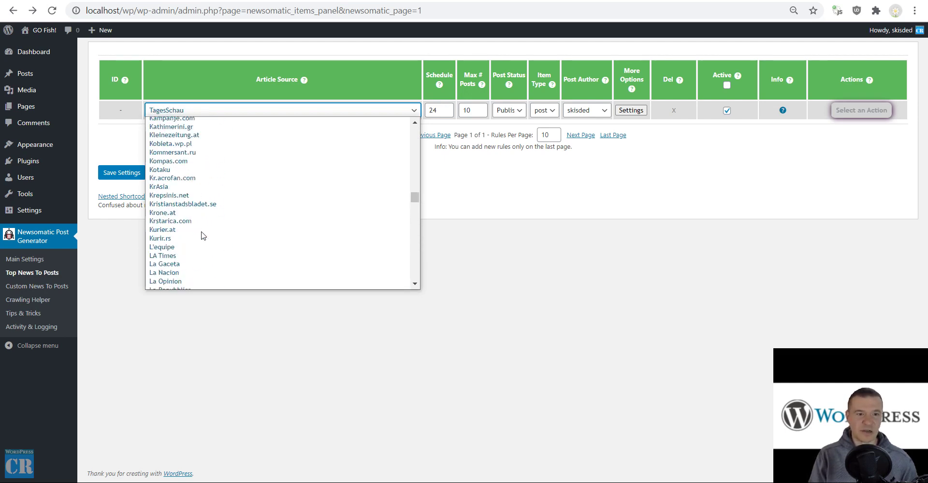
{"action": "left_click_drag", "start_coordinate": [417, 180], "coordinate": [414, 128]}
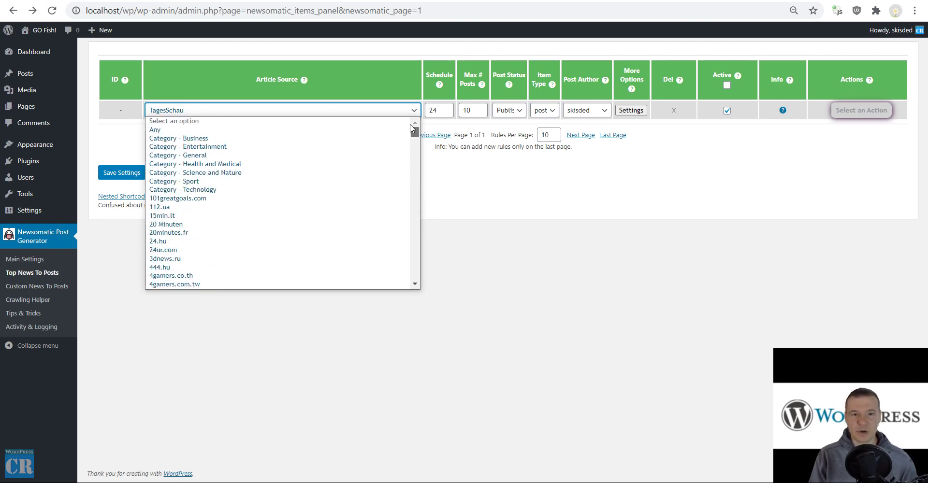
{"action": "left_click", "coordinate": [260, 130]}
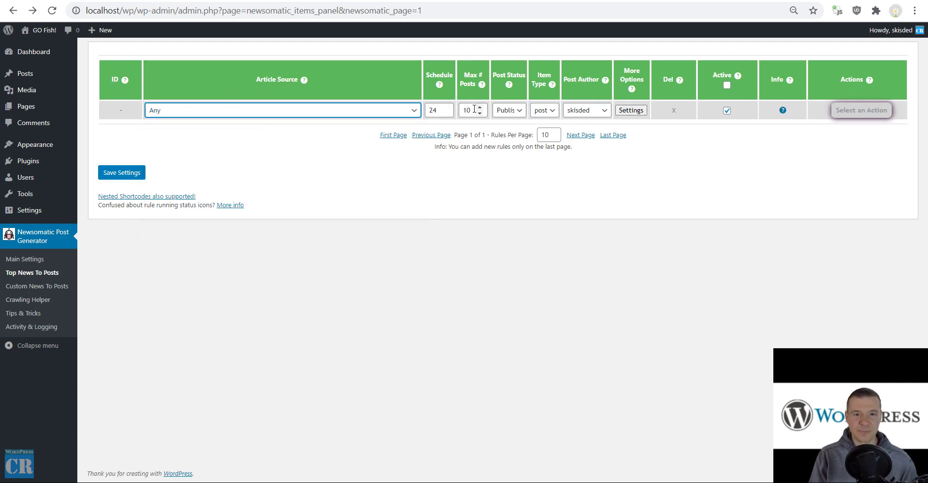
Limit the new rule to 1 post and enable Try to Get Full Article Content in its advanced settings
{"action": "left_click", "coordinate": [631, 110]}
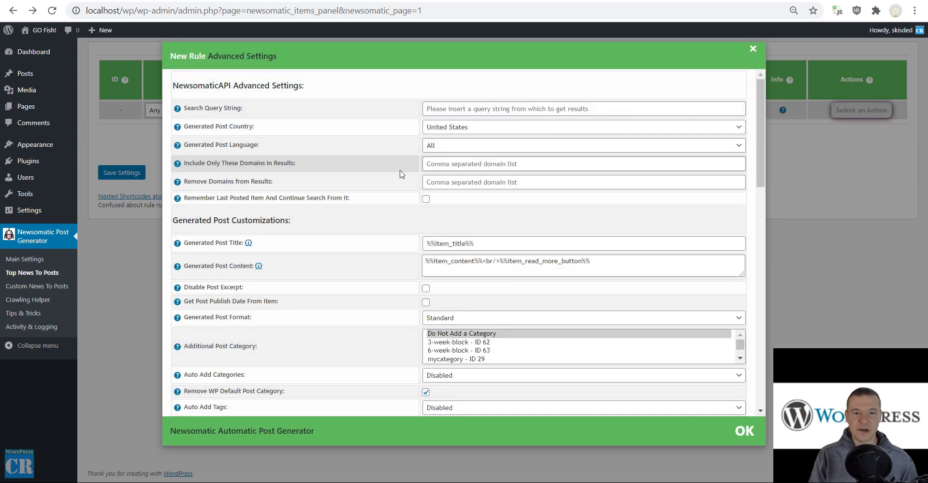
{"action": "left_click", "coordinate": [788, 186]}
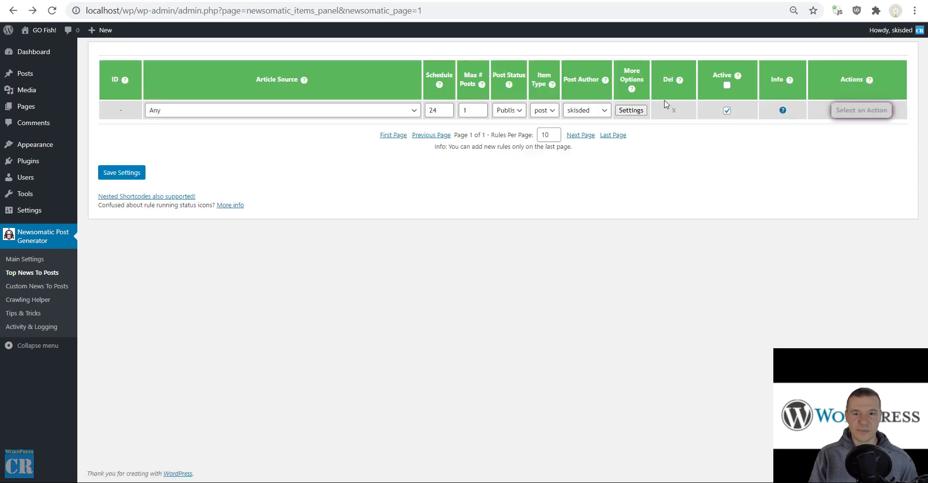
{"action": "left_click", "coordinate": [630, 110]}
{"action": "scroll", "coordinate": [378, 185], "scroll_direction": "down", "scroll_amount": 4}
{"action": "scroll", "coordinate": [378, 184], "scroll_direction": "down", "scroll_amount": 3}
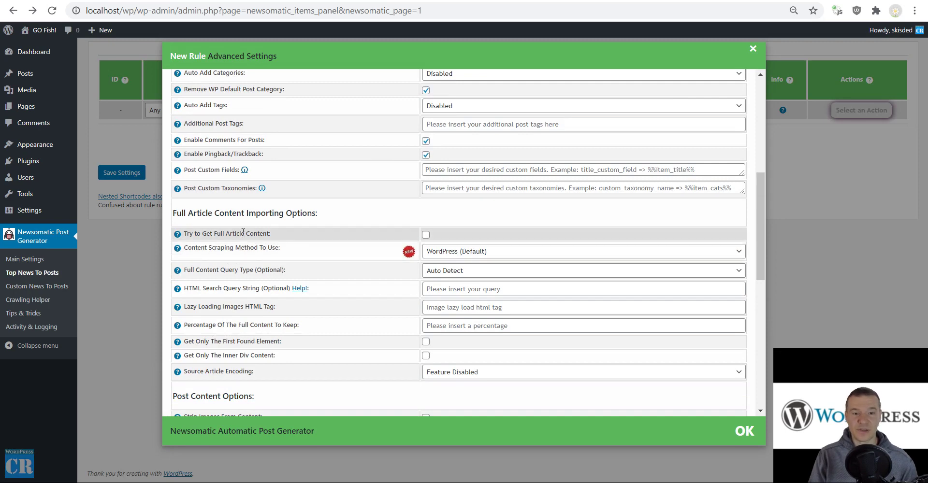
{"action": "left_click_drag", "start_coordinate": [190, 234], "coordinate": [272, 236]}
{"action": "left_click", "coordinate": [426, 235]}
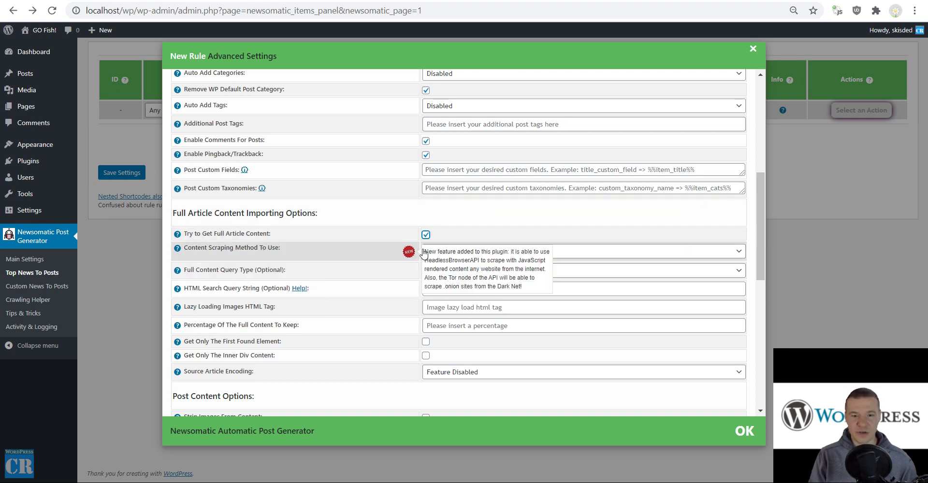
Review the content scraping methods and examine the HeadlessBrowserAPI key field in the plugin's main settings
{"action": "left_click", "coordinate": [440, 251]}
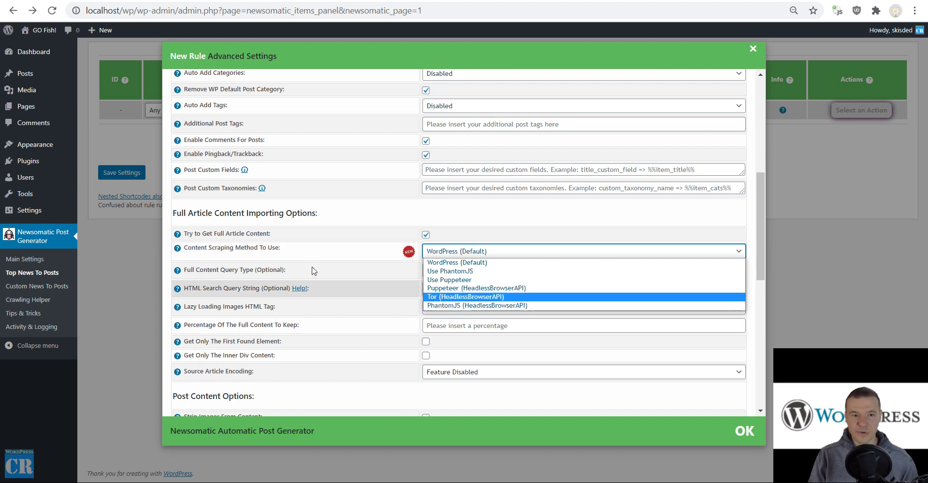
{"action": "left_click", "coordinate": [25, 260]}
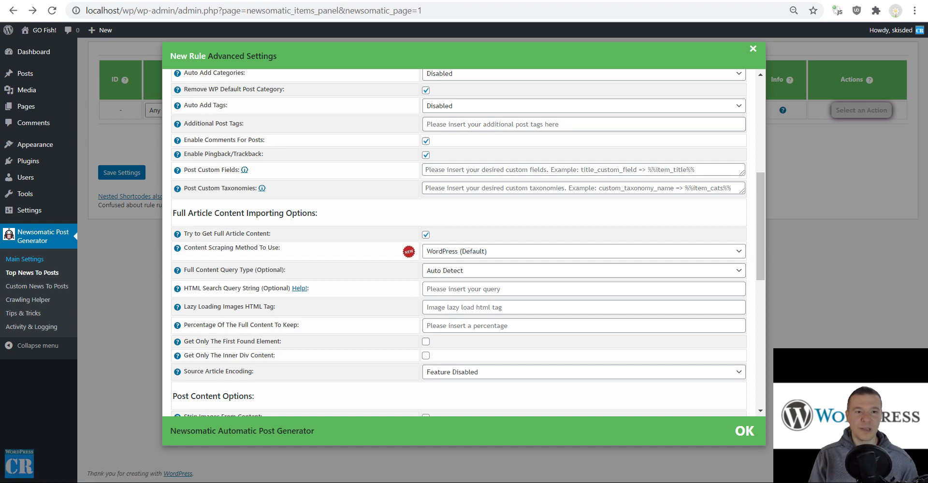
{"action": "scroll", "coordinate": [330, 201], "scroll_direction": "down", "scroll_amount": 3}
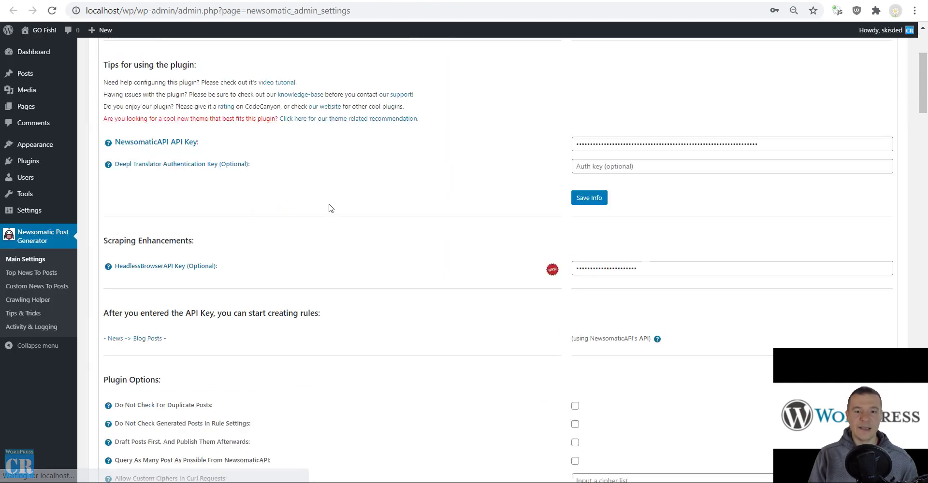
{"action": "scroll", "coordinate": [329, 209], "scroll_direction": "down", "scroll_amount": 2}
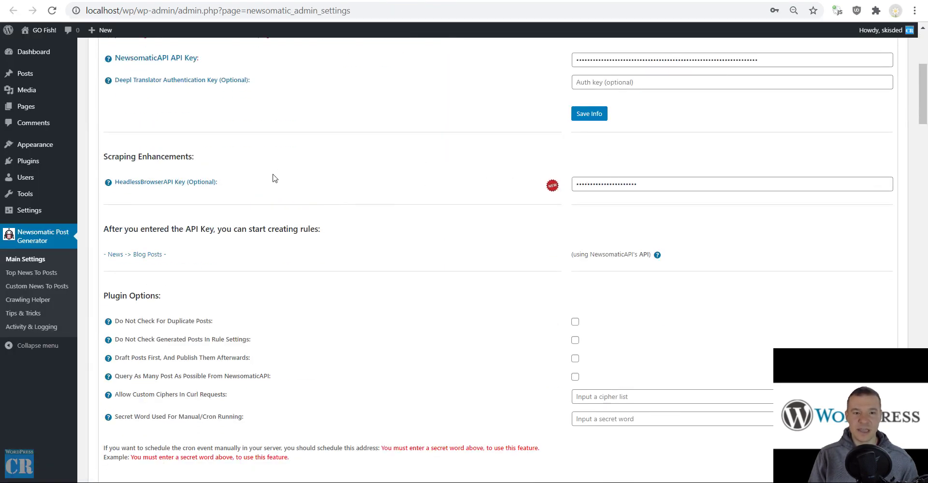
{"action": "scroll", "coordinate": [149, 167], "scroll_direction": "up", "scroll_amount": 3}
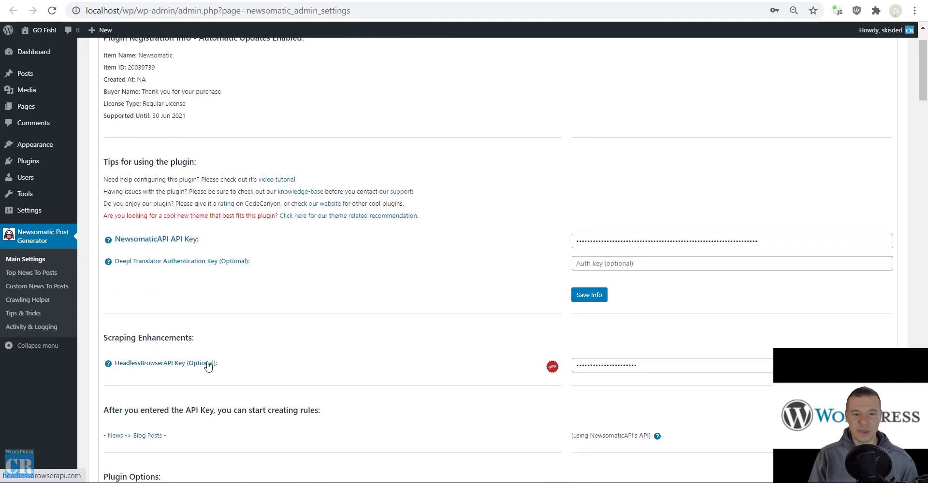
{"action": "left_click_drag", "start_coordinate": [650, 365], "coordinate": [581, 367]}
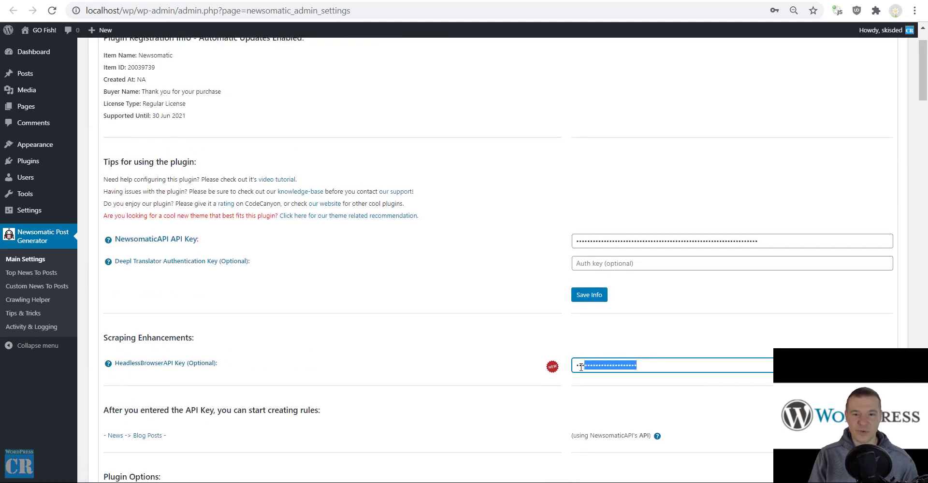
{"action": "left_click", "coordinate": [452, 350]}
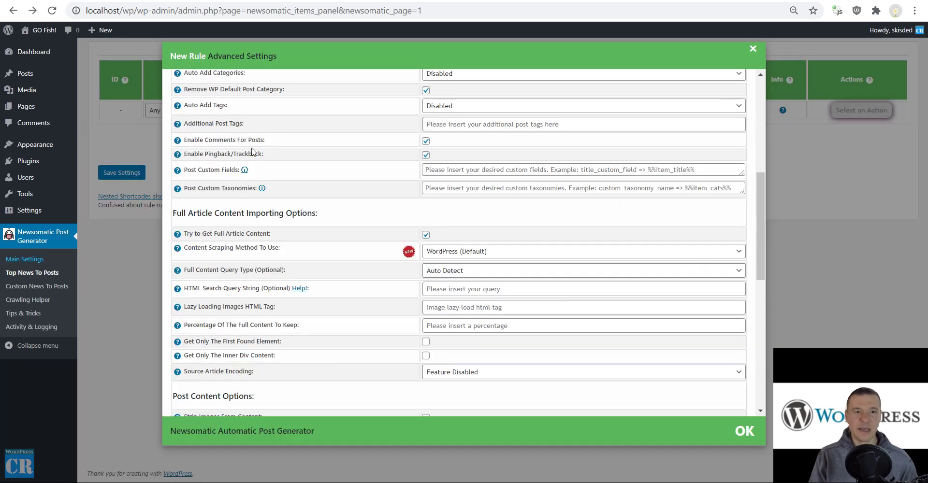
Set the new rule's content scraping method to Puppeteer (HeadlessBrowserAPI) and save the rule
{"action": "left_click", "coordinate": [459, 258]}
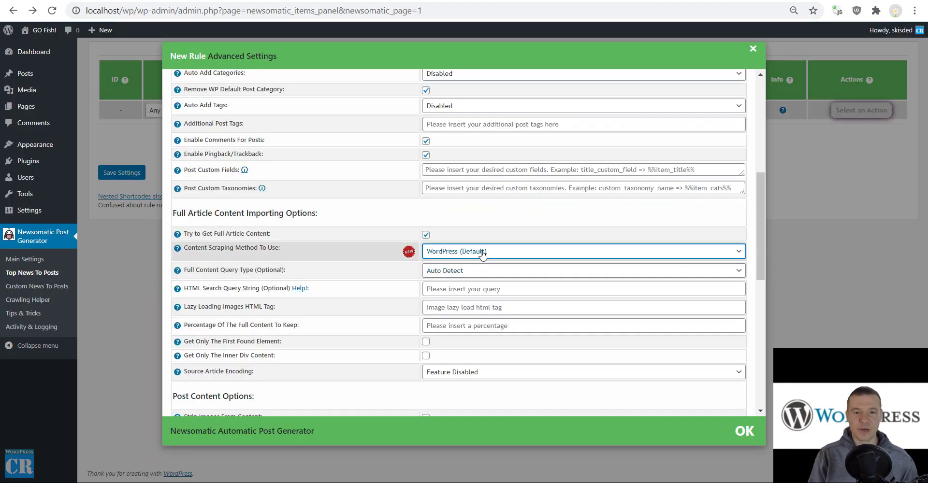
{"action": "left_click", "coordinate": [483, 252]}
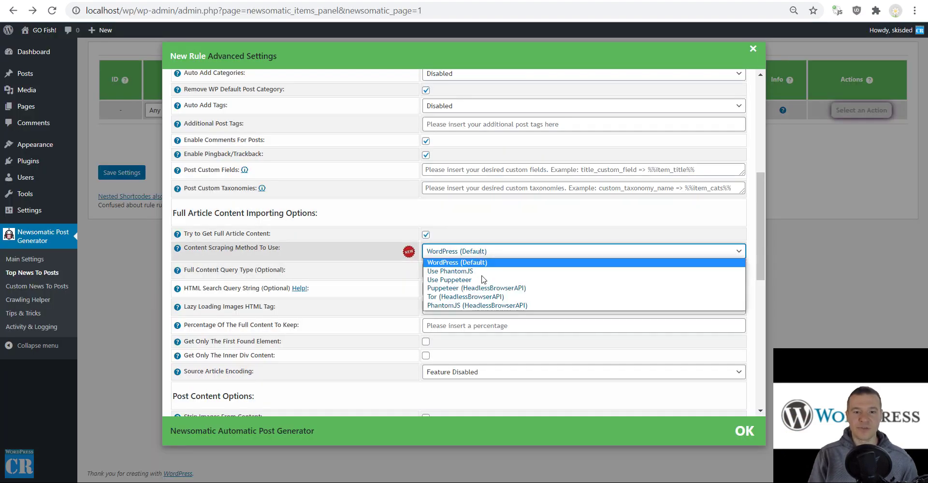
{"action": "left_click", "coordinate": [482, 288]}
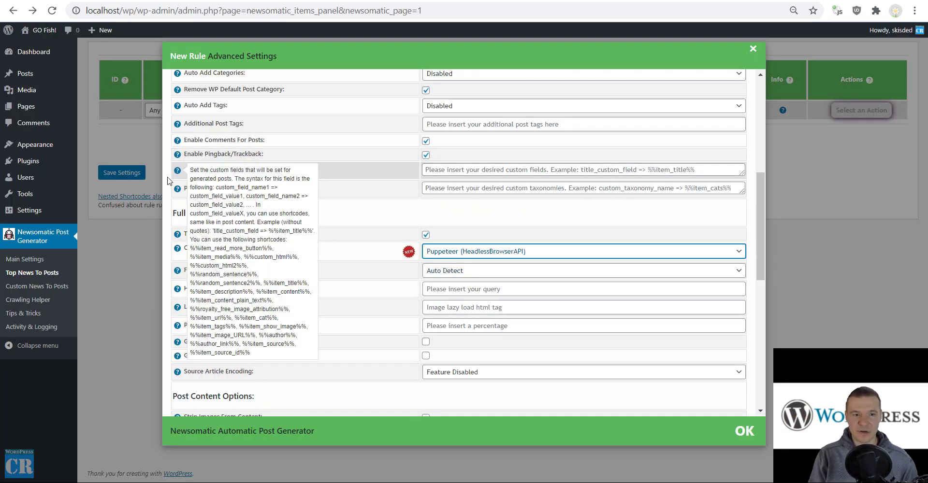
{"action": "left_click", "coordinate": [150, 180]}
{"action": "left_click", "coordinate": [118, 175]}
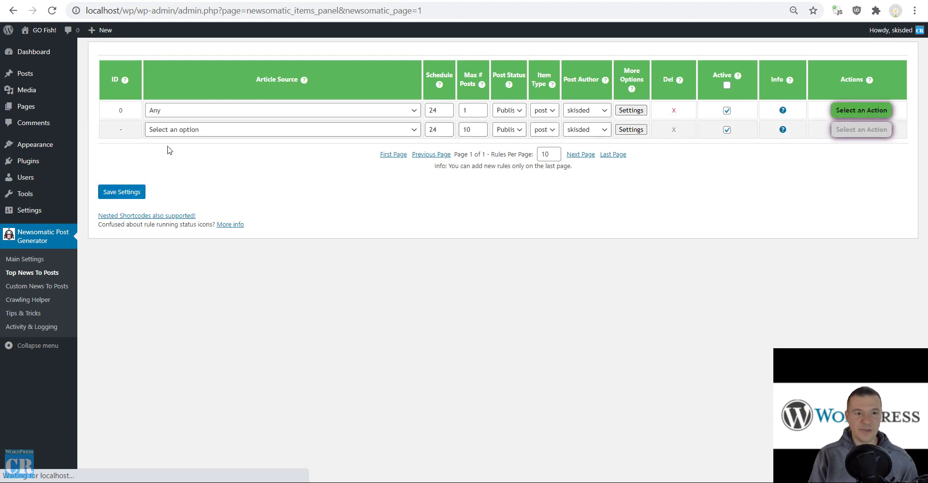
Run the saved rule with ID 0 immediately and accept the confirmation
{"action": "left_click", "coordinate": [855, 110]}
{"action": "left_click", "coordinate": [845, 136]}
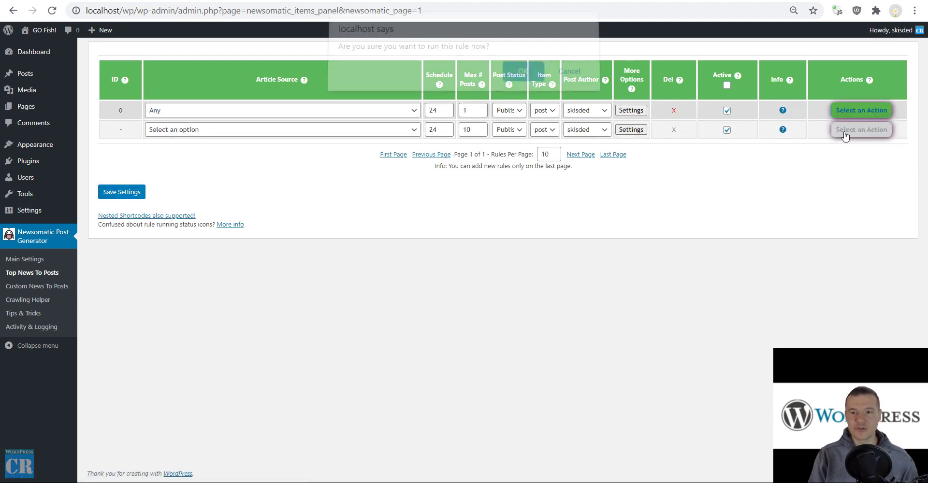
{"action": "key", "text": "Return"}
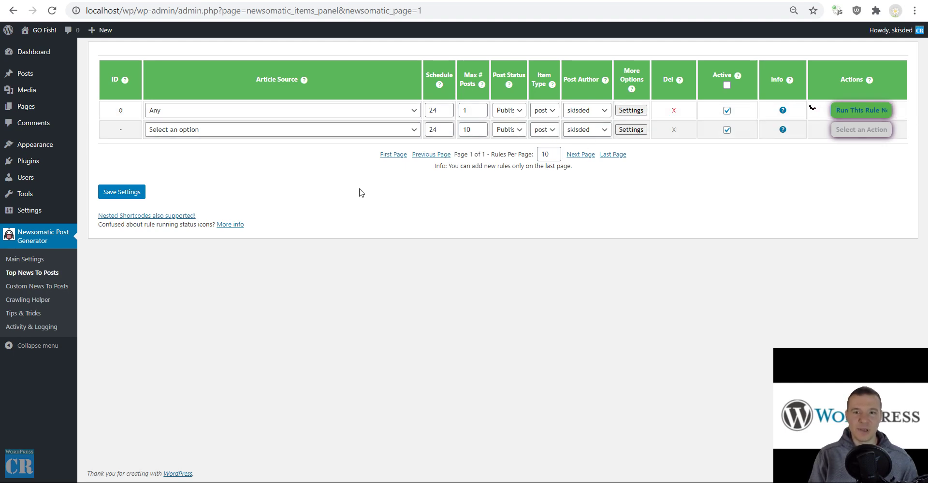
Check the full article content importing options in the advanced settings of rule ID 0
{"action": "left_click", "coordinate": [629, 110]}
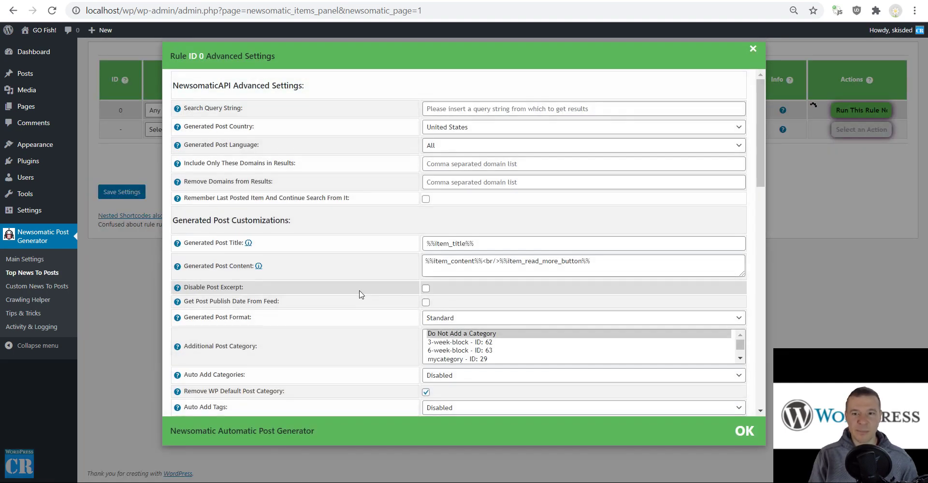
{"action": "scroll", "coordinate": [452, 200], "scroll_direction": "down", "scroll_amount": 10}
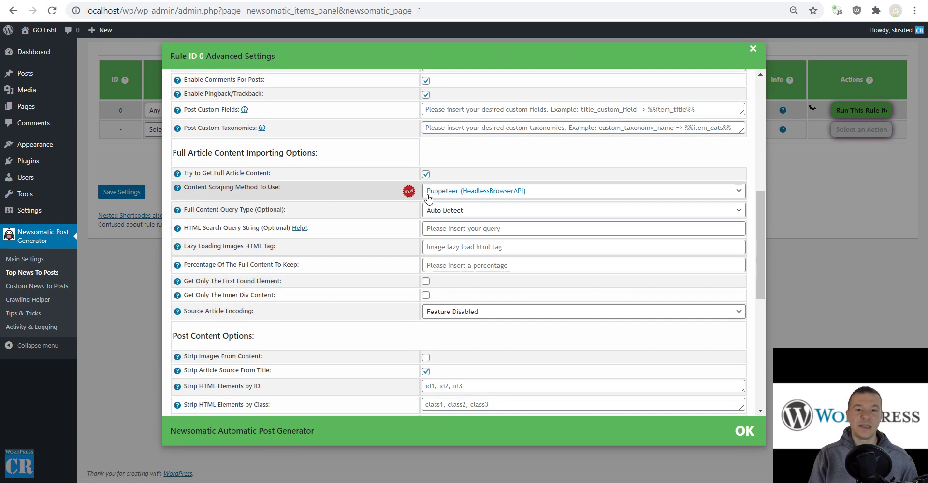
{"action": "left_click", "coordinate": [137, 272]}
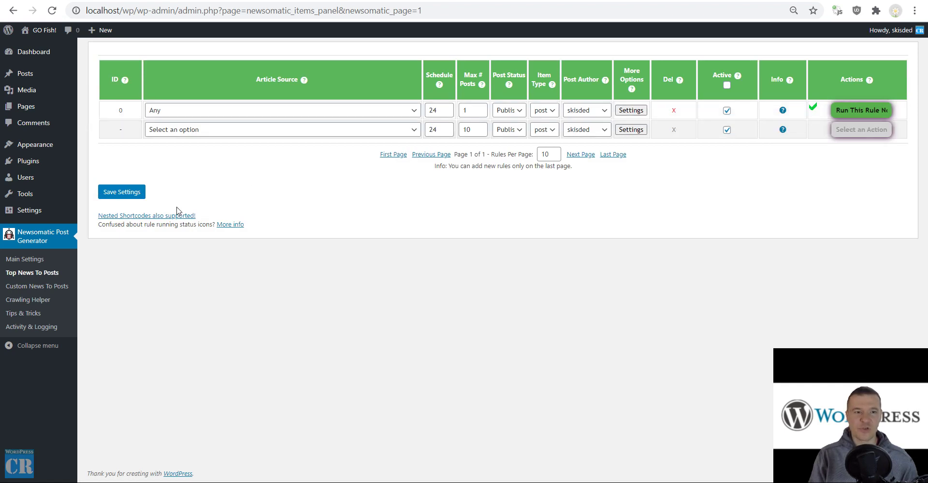
Open the site's front page and examine the imported article about Manchin and Trump
{"action": "mouse_move", "coordinate": [38, 30]}
{"action": "left_click", "coordinate": [353, 1]}
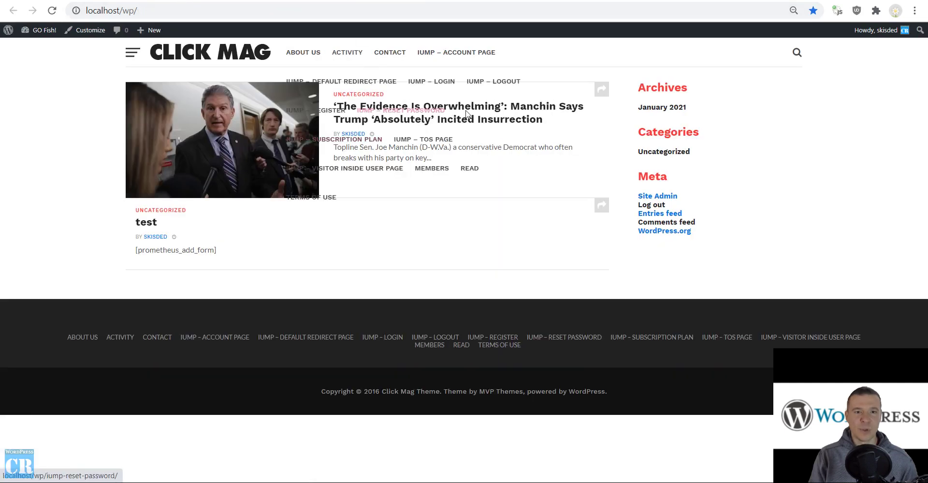
{"action": "left_click", "coordinate": [518, 118]}
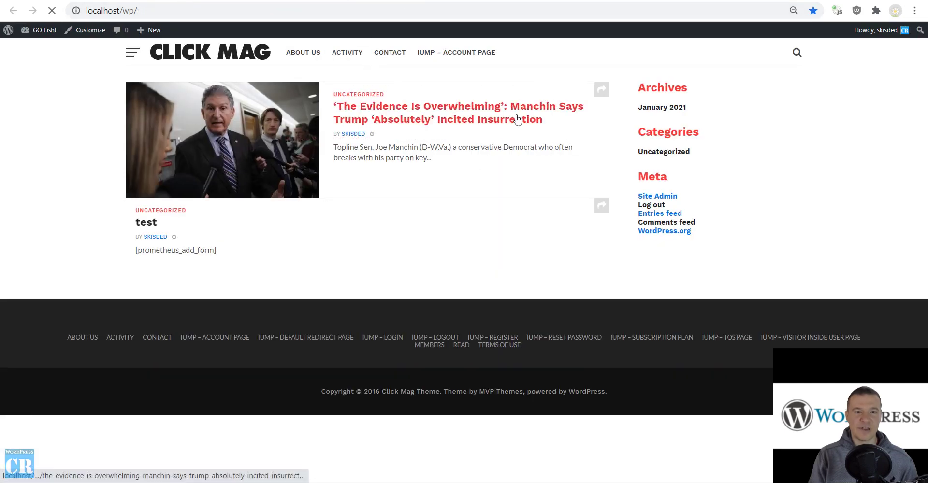
{"action": "scroll", "coordinate": [382, 231], "scroll_direction": "down", "scroll_amount": 15}
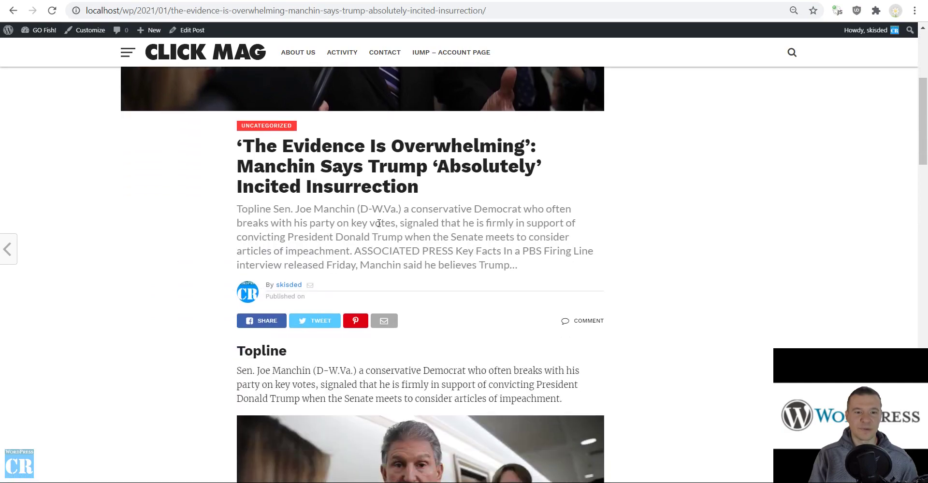
Read through the body of the imported article, from its Topline to its closing sections, to check that the full content was imported
{"action": "scroll", "coordinate": [364, 221], "scroll_direction": "down", "scroll_amount": 7}
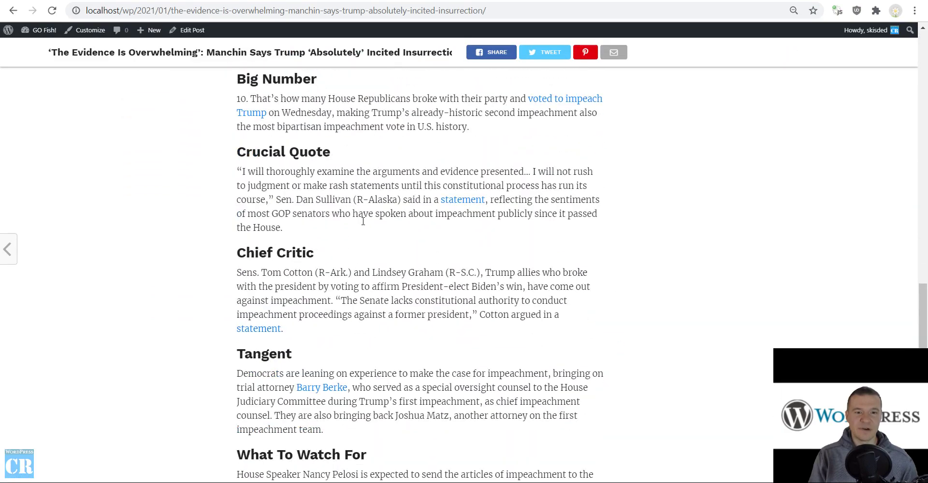
{"action": "scroll", "coordinate": [364, 222], "scroll_direction": "down", "scroll_amount": 5}
{"action": "scroll", "coordinate": [362, 221], "scroll_direction": "up", "scroll_amount": 1}
{"action": "scroll", "coordinate": [363, 221], "scroll_direction": "up", "scroll_amount": 15}
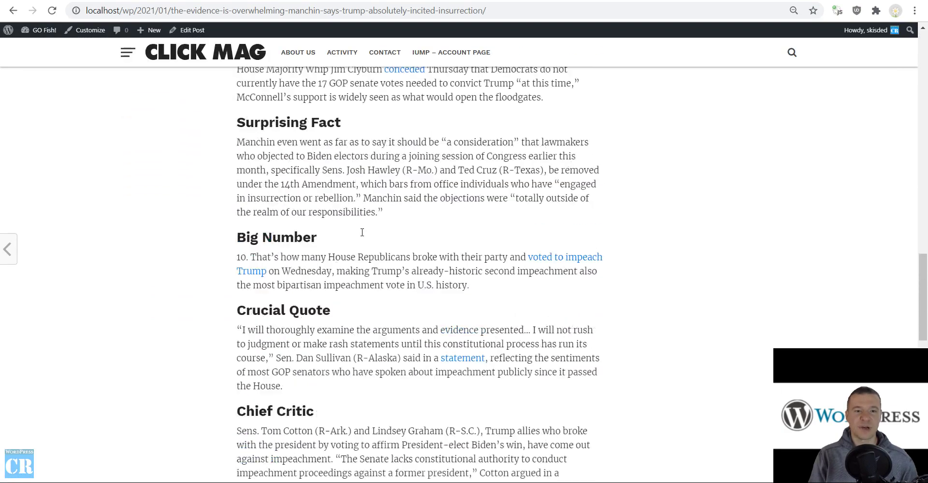
{"action": "scroll", "coordinate": [350, 302], "scroll_direction": "up", "scroll_amount": 5}
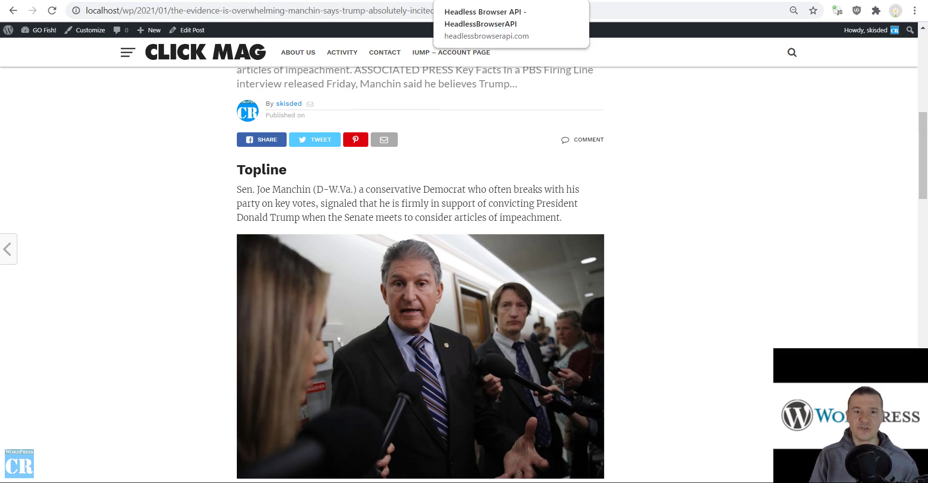
{"action": "left_click", "coordinate": [412, 1]}
{"action": "left_click", "coordinate": [305, 1]}
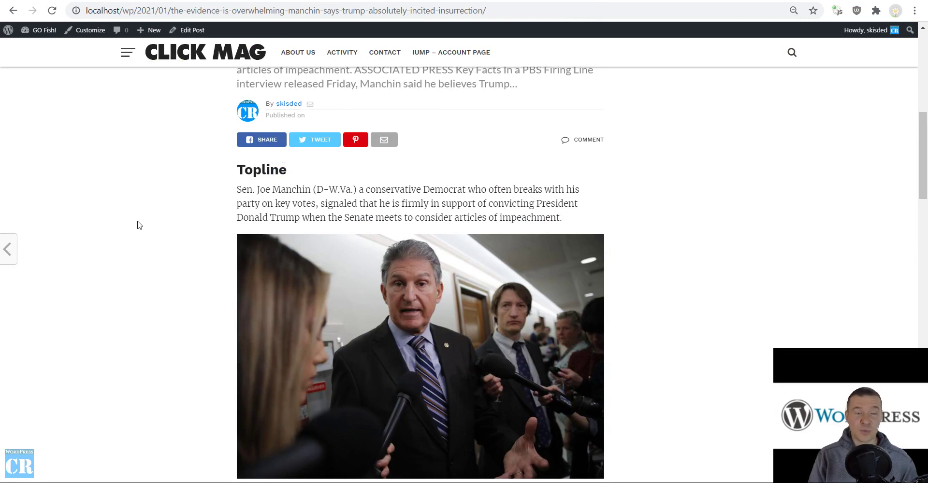
{"action": "scroll", "coordinate": [139, 225], "scroll_direction": "down", "scroll_amount": 5}
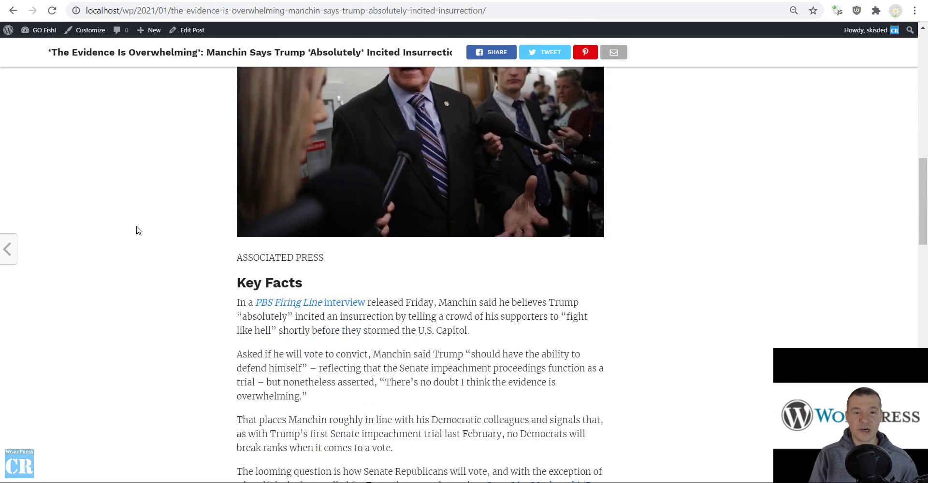
{"action": "scroll", "coordinate": [139, 231], "scroll_direction": "up", "scroll_amount": 4}
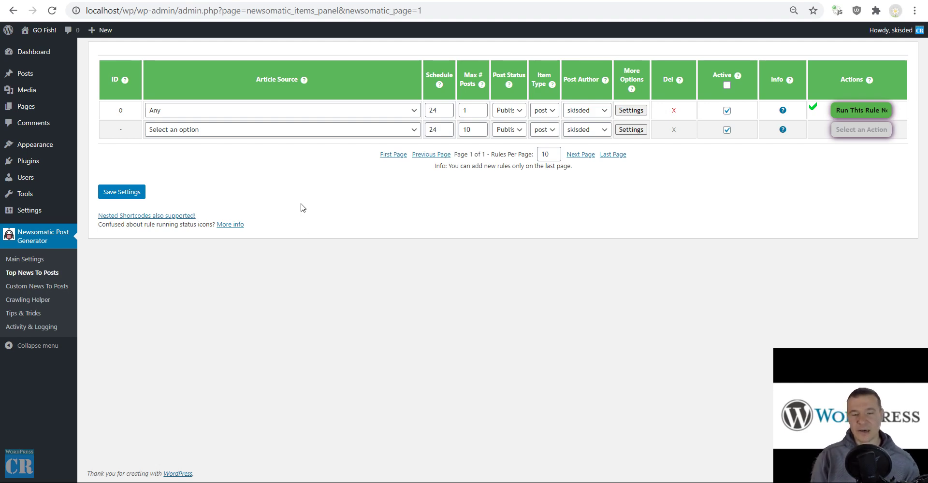
Open the advanced settings of rule ID 0 and review the available content scraping methods without changing the selection
{"action": "left_click", "coordinate": [631, 110]}
{"action": "scroll", "coordinate": [341, 191], "scroll_direction": "down", "scroll_amount": 6}
{"action": "scroll", "coordinate": [365, 275], "scroll_direction": "up", "scroll_amount": 8}
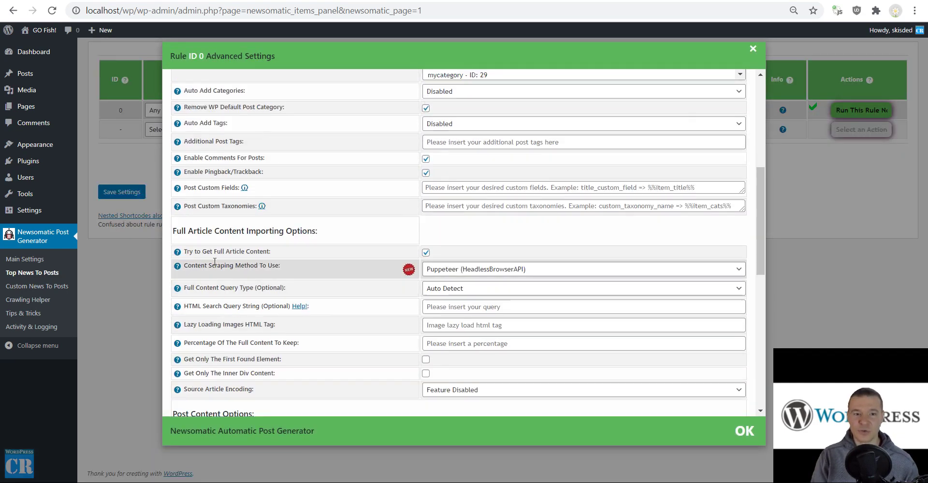
{"action": "left_click", "coordinate": [451, 273]}
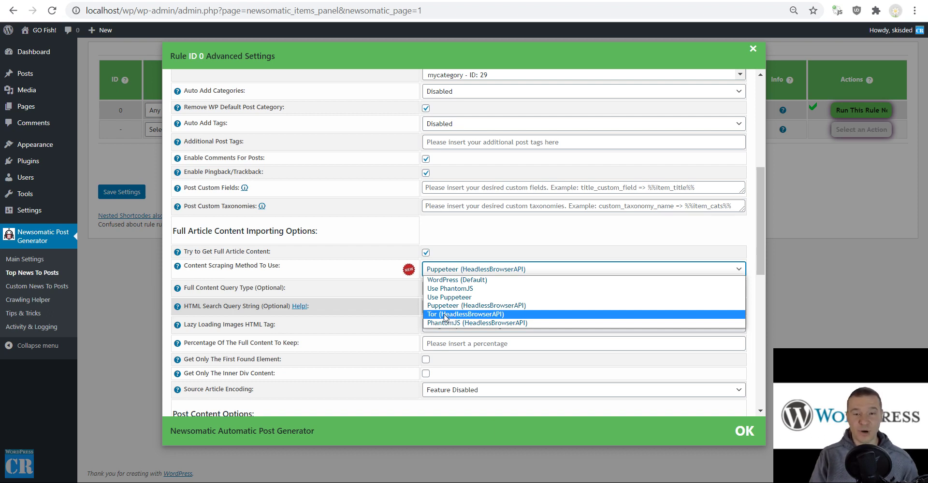
{"action": "left_click", "coordinate": [379, 237]}
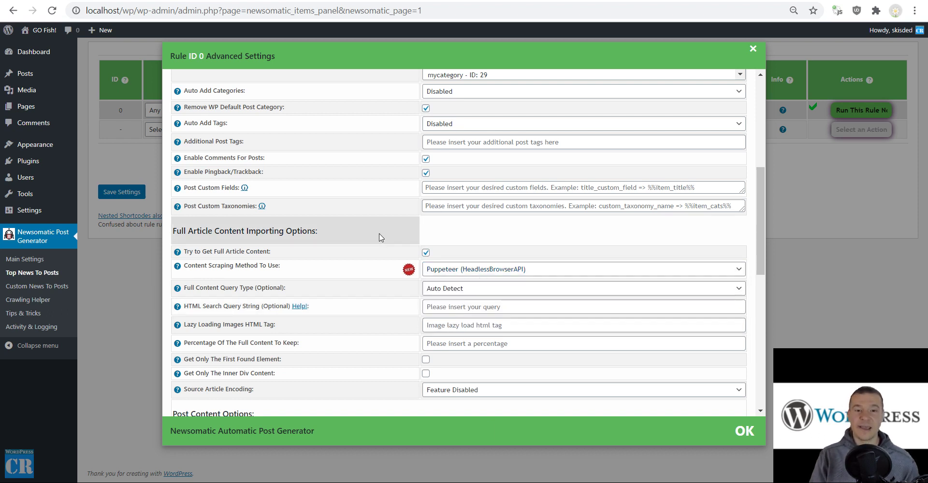